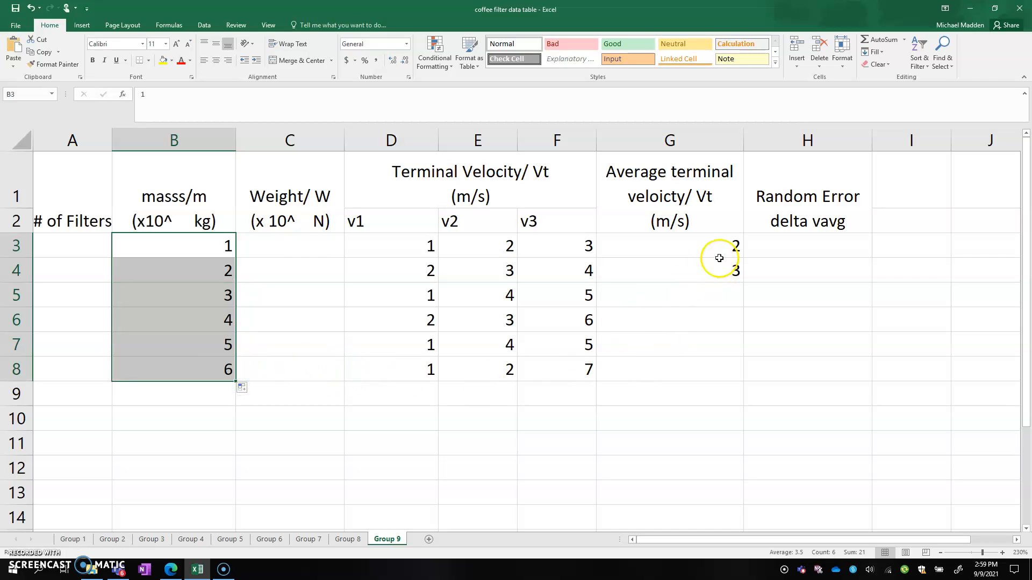
Re-enter the range D3:F3 in the AVERAGE formula of cell G3
{"action": "left_click", "coordinate": [696, 245]}
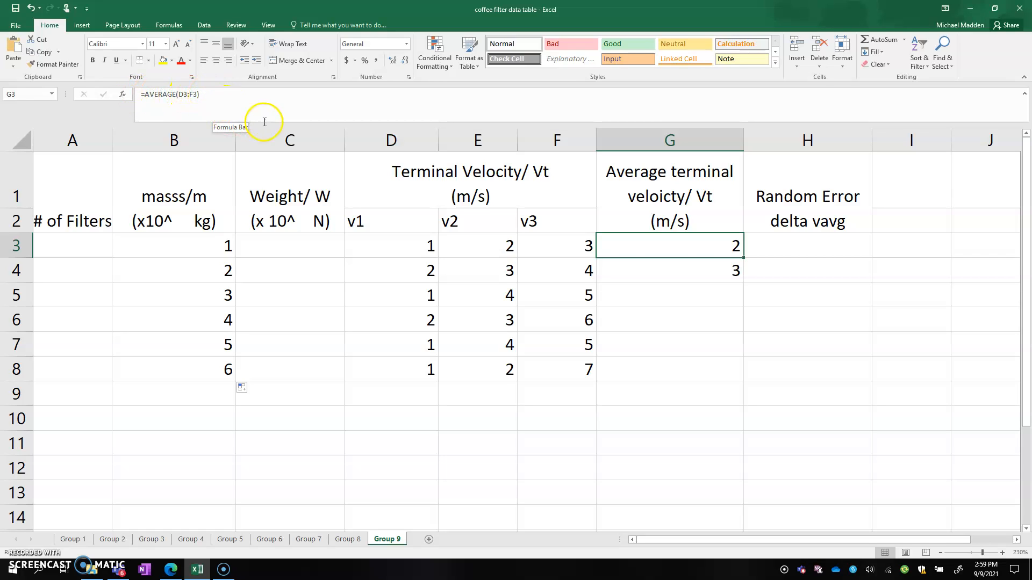
{"action": "left_click", "coordinate": [268, 105]}
{"action": "left_click", "coordinate": [122, 94]}
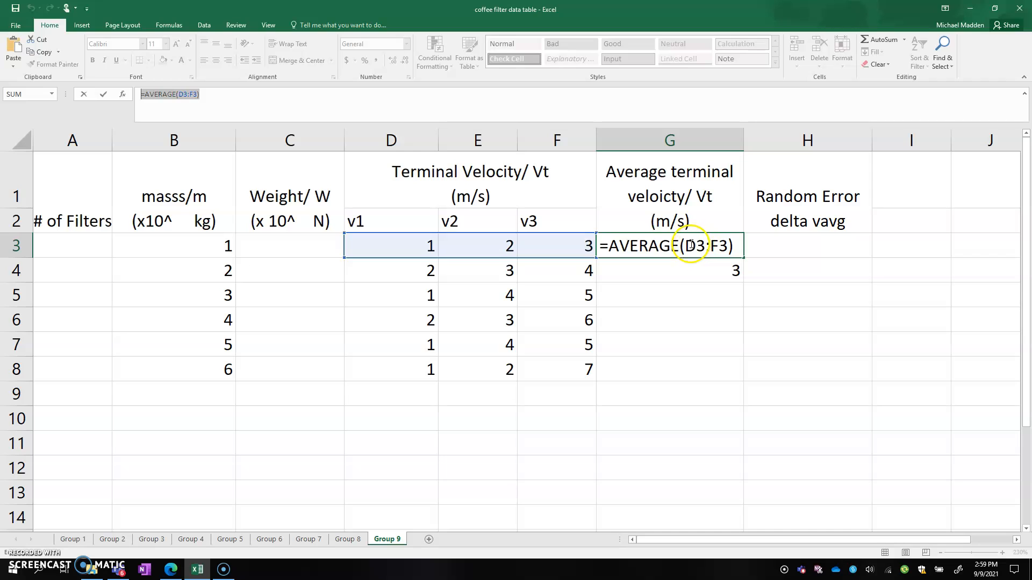
{"action": "left_click_drag", "start_coordinate": [686, 246], "coordinate": [720, 246]}
{"action": "key", "text": "BackSpace"}
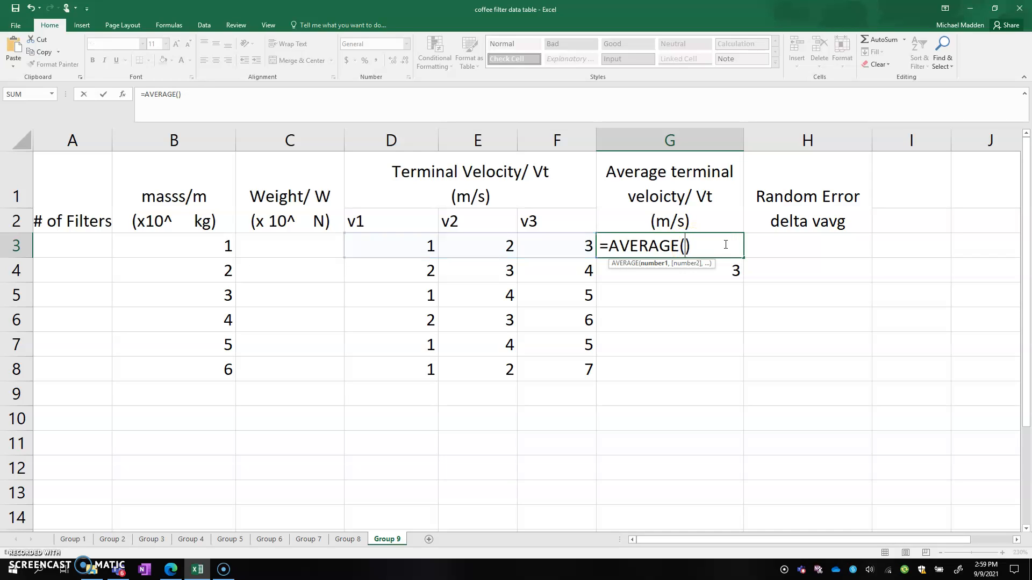
{"action": "left_click_drag", "start_coordinate": [403, 247], "coordinate": [561, 250]}
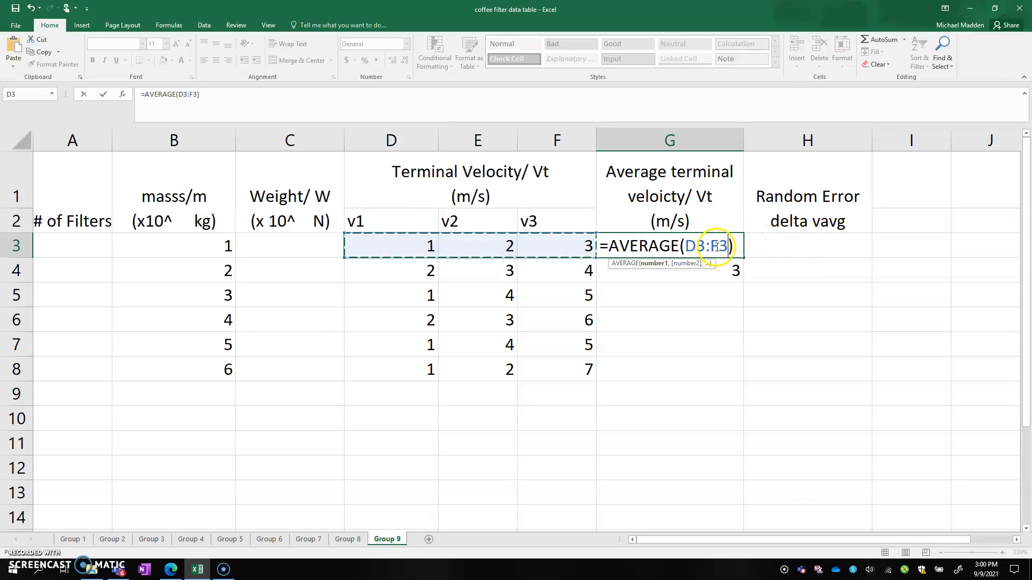
{"action": "key", "text": "Return"}
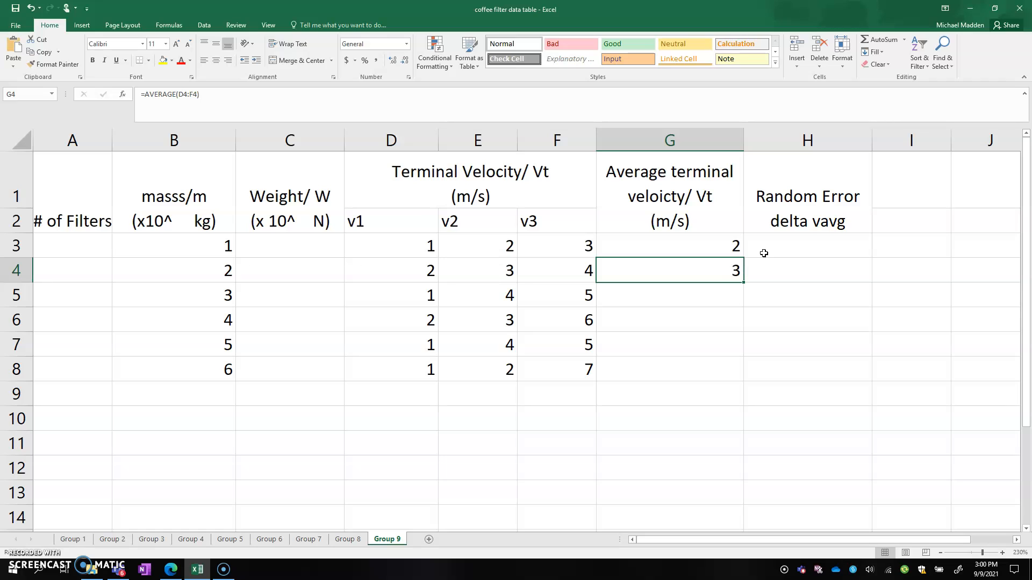
Fill the average formula from G3 down through G8 and check the copied formulas in G5 and G6
{"action": "left_click", "coordinate": [740, 247]}
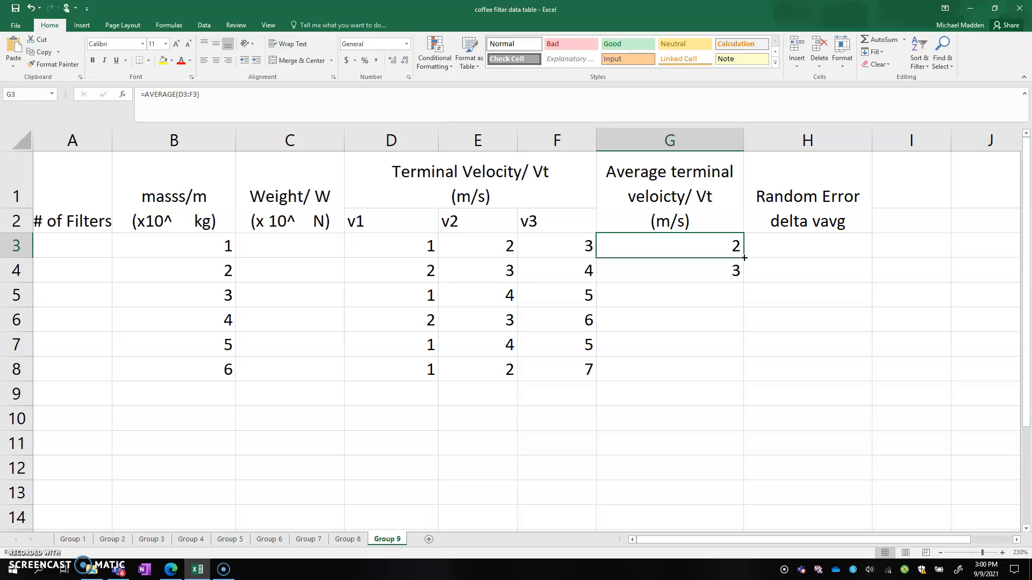
{"action": "left_click_drag", "start_coordinate": [744, 259], "coordinate": [743, 374]}
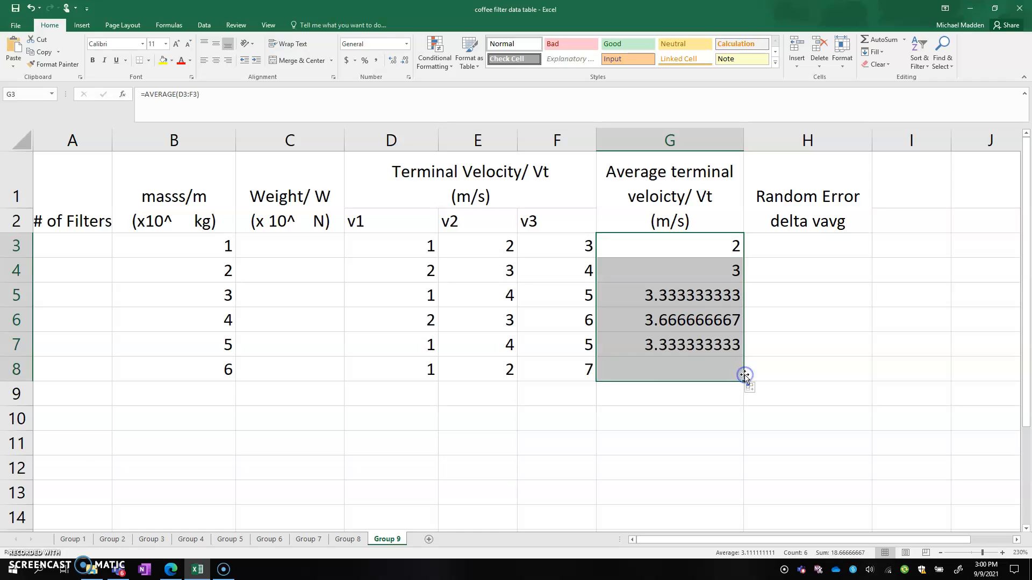
{"action": "left_click", "coordinate": [721, 300]}
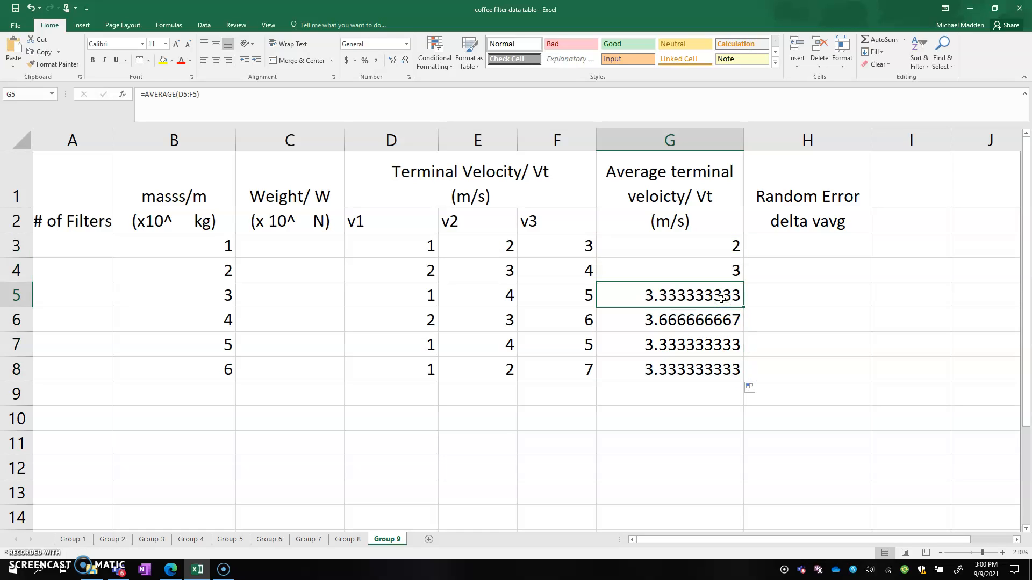
{"action": "left_click", "coordinate": [168, 94]}
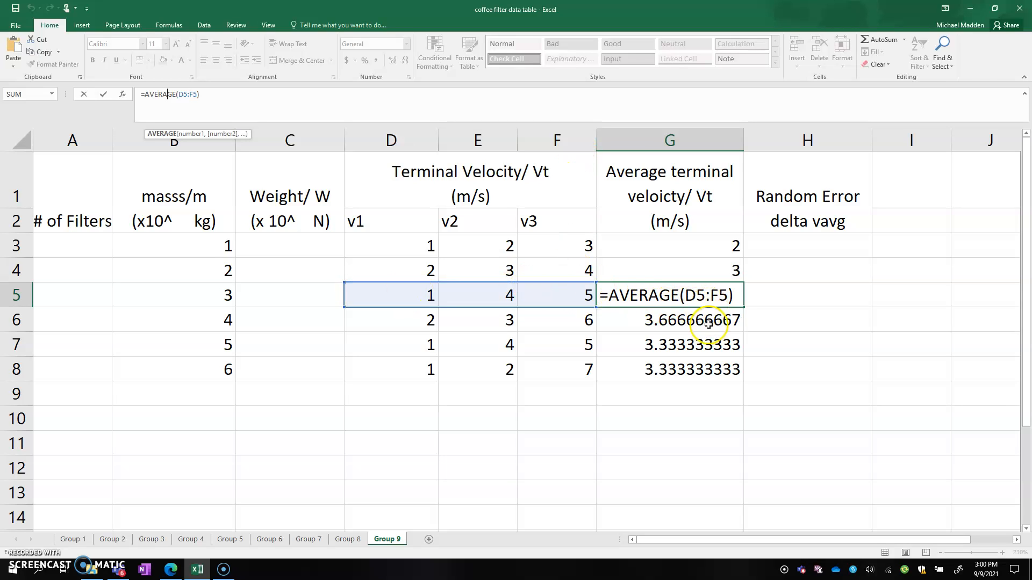
{"action": "key", "text": "Return"}
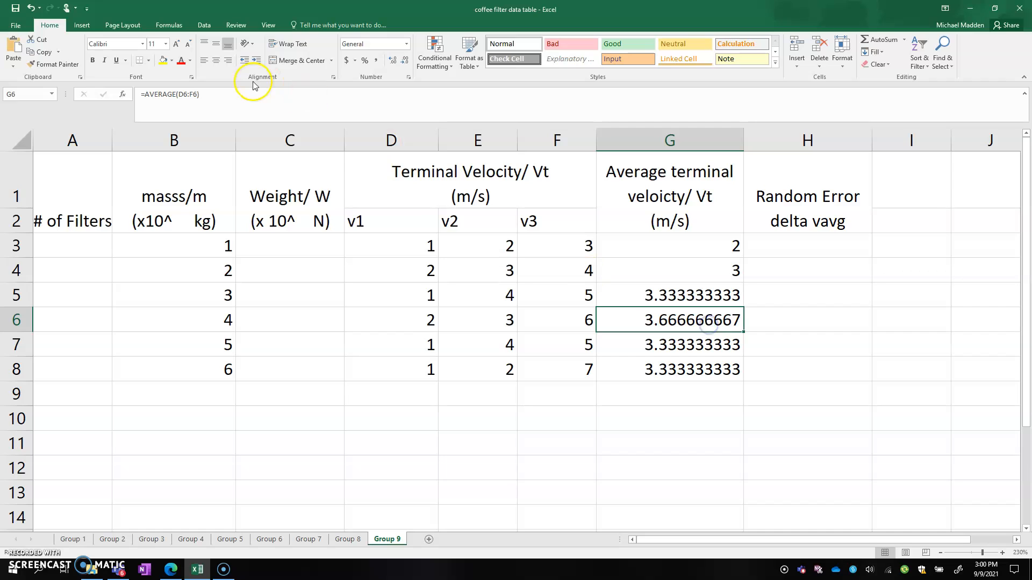
{"action": "left_click", "coordinate": [189, 95]}
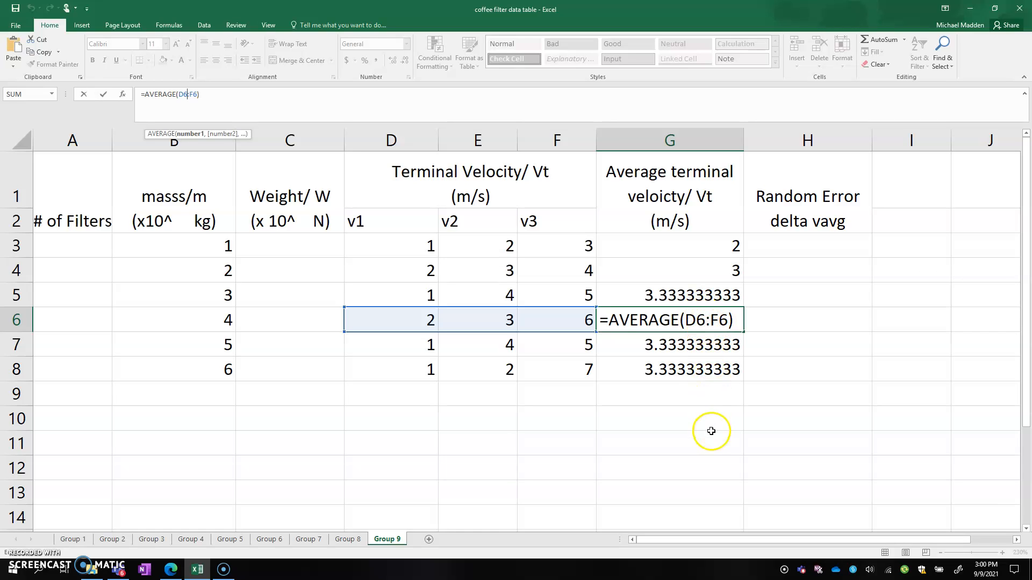
{"action": "key", "text": "Return"}
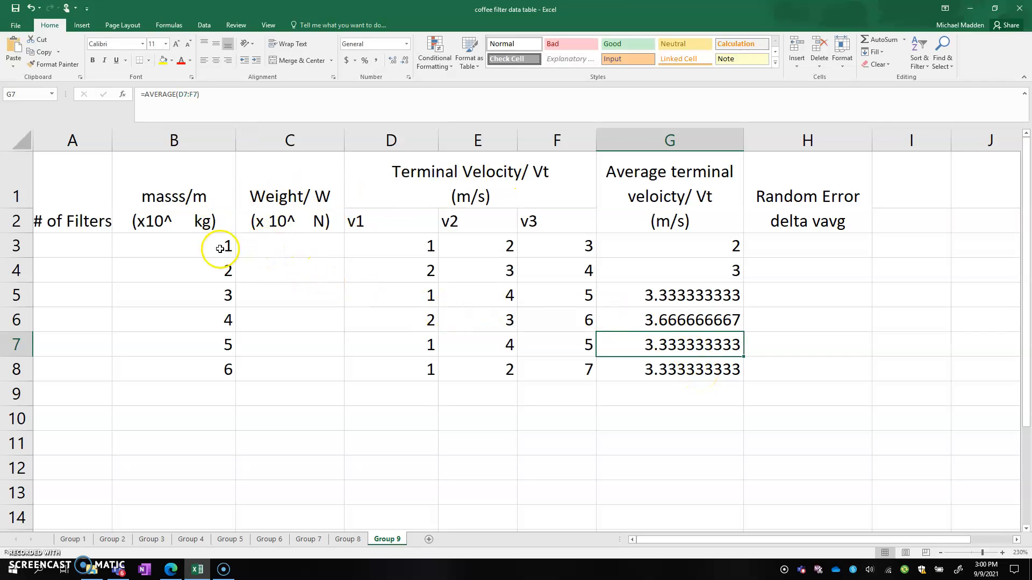
Move the mass values from B3:B8 into the Weight column, starting at C3
{"action": "left_click_drag", "start_coordinate": [221, 245], "coordinate": [221, 376]}
{"action": "key", "text": "ctrl+c"}
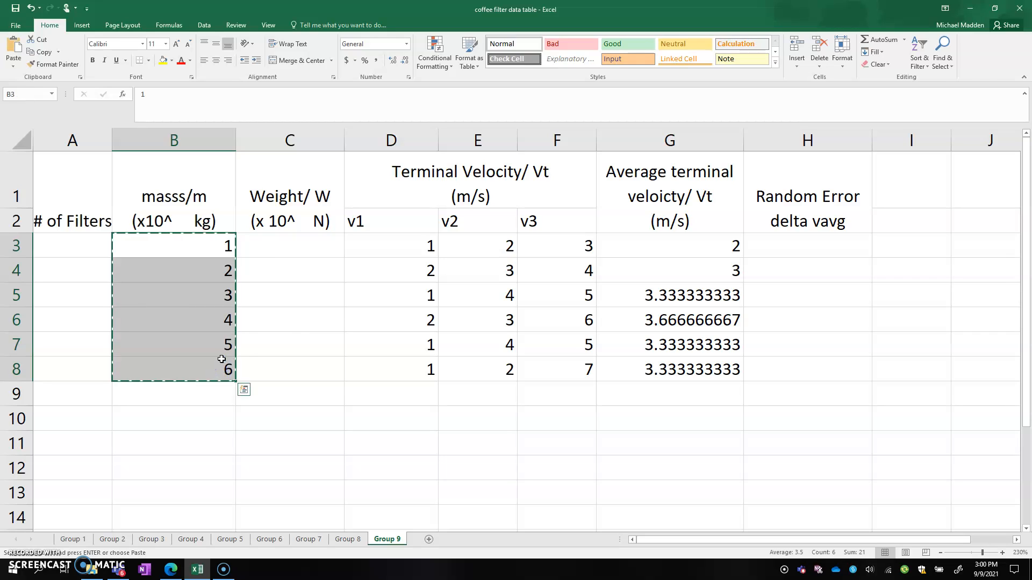
{"action": "left_click", "coordinate": [307, 251]}
{"action": "key", "text": "Return"}
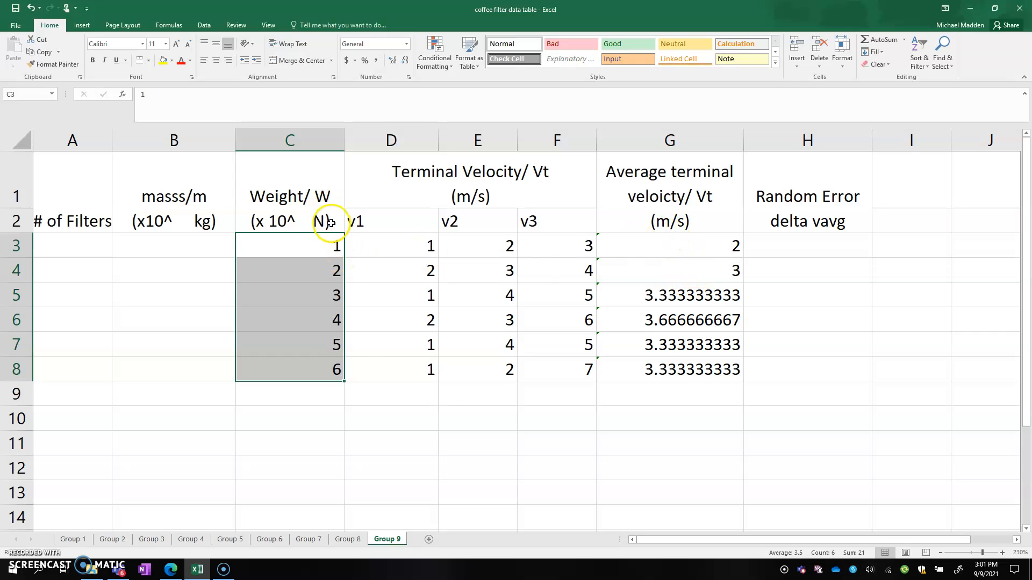
Enter the headings W in A10 and V in B10 for a new table below the data
{"action": "left_click_drag", "start_coordinate": [718, 539], "coordinate": [683, 541]}
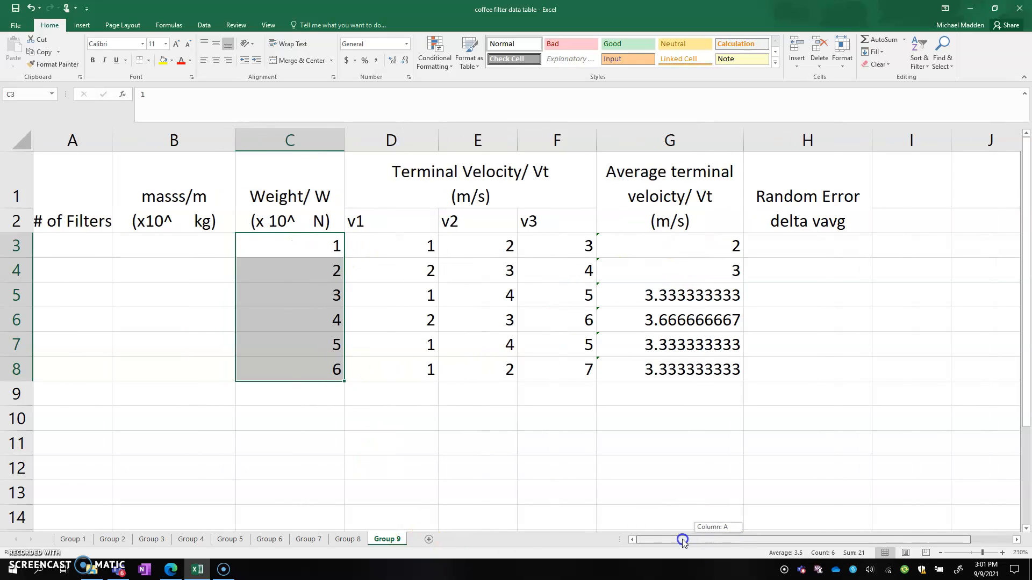
{"action": "left_click", "coordinate": [95, 423]}
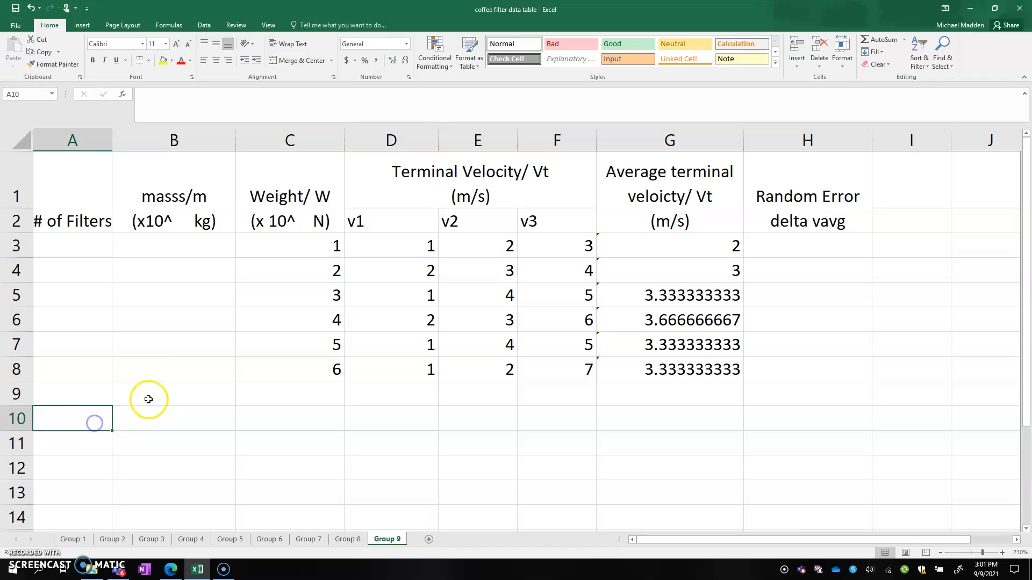
{"action": "type", "text": "W"}
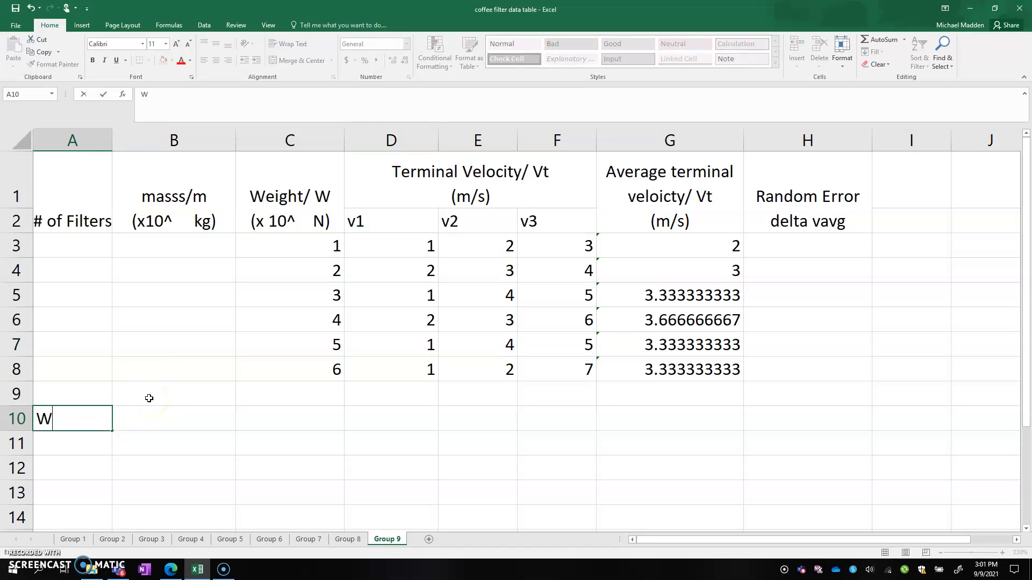
{"action": "left_click", "coordinate": [155, 417]}
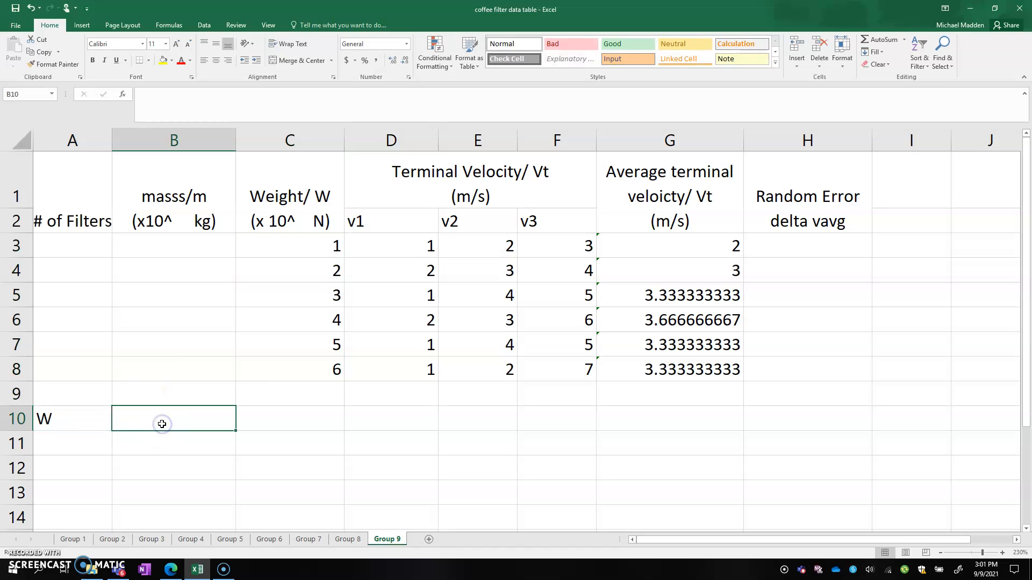
{"action": "type", "text": "V"}
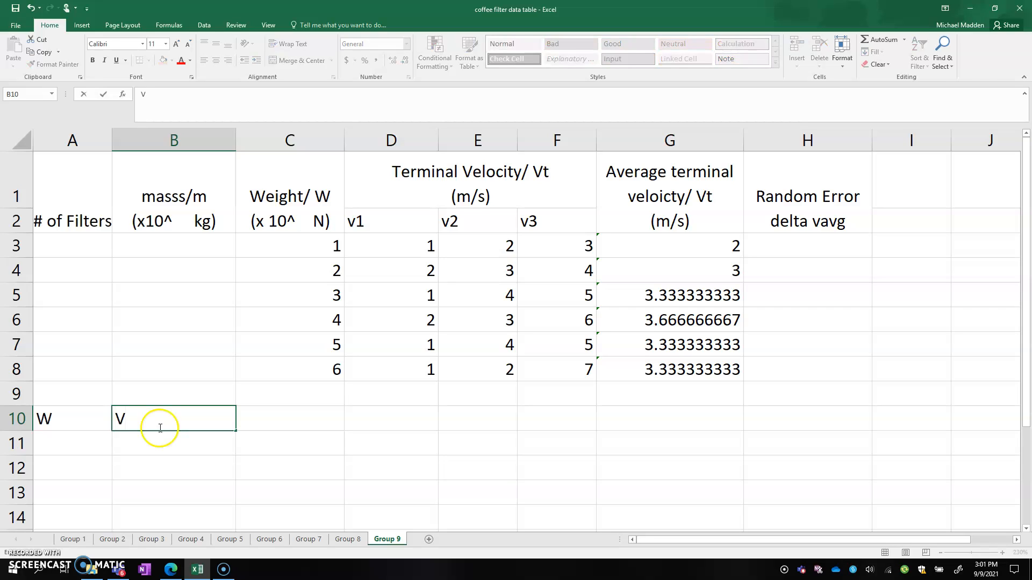
Copy the weight values in C3:C8 into the W column, starting at A11
{"action": "left_click_drag", "start_coordinate": [323, 246], "coordinate": [337, 363]}
{"action": "key", "text": "ctrl+c"}
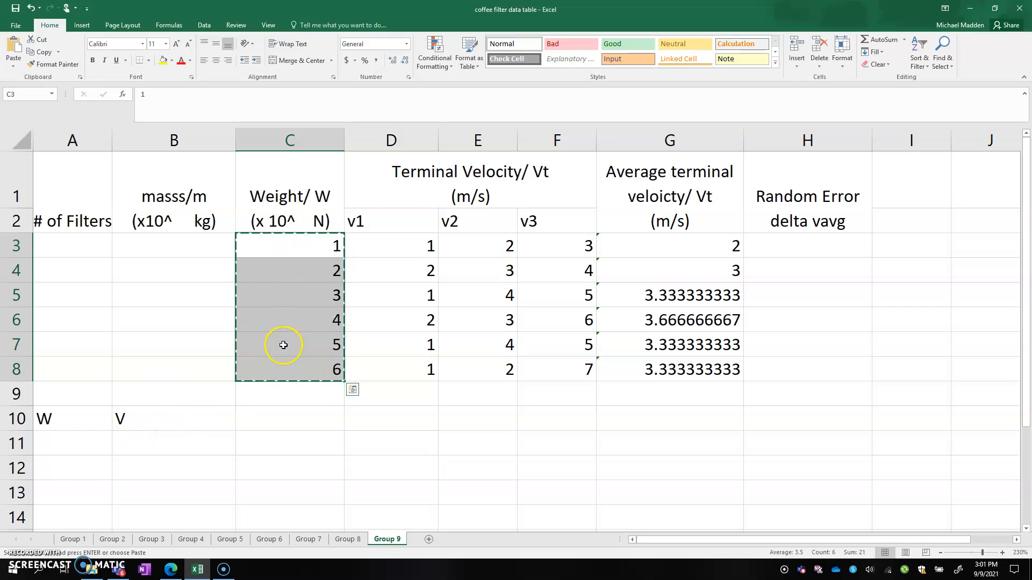
{"action": "left_click", "coordinate": [74, 440]}
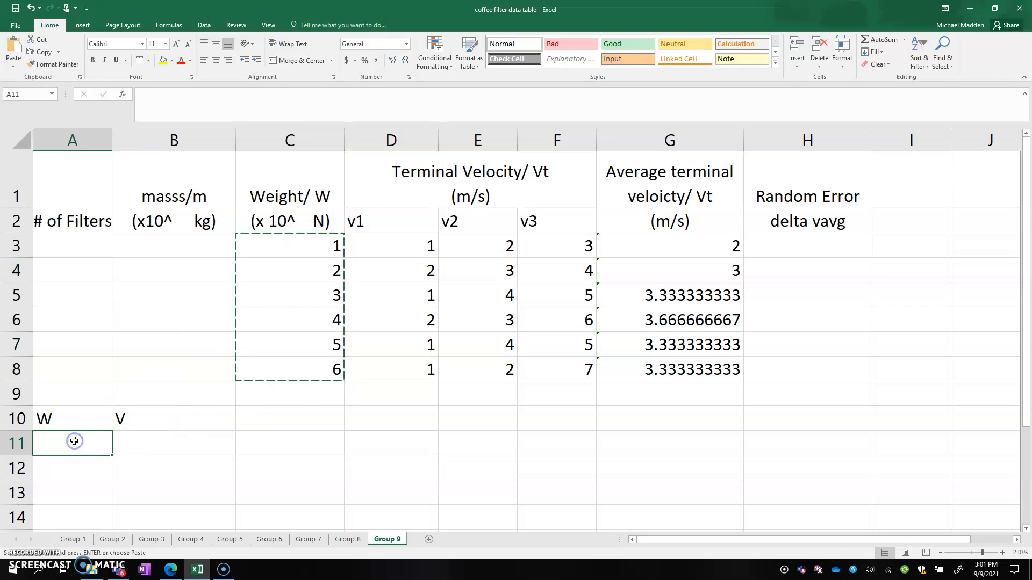
{"action": "key", "text": "ctrl+v"}
{"action": "scroll", "coordinate": [121, 406], "scroll_direction": "down", "scroll_amount": 2}
{"action": "scroll", "coordinate": [118, 352], "scroll_direction": "up", "scroll_amount": 2}
{"action": "scroll", "coordinate": [163, 329], "scroll_direction": "down", "scroll_amount": 2}
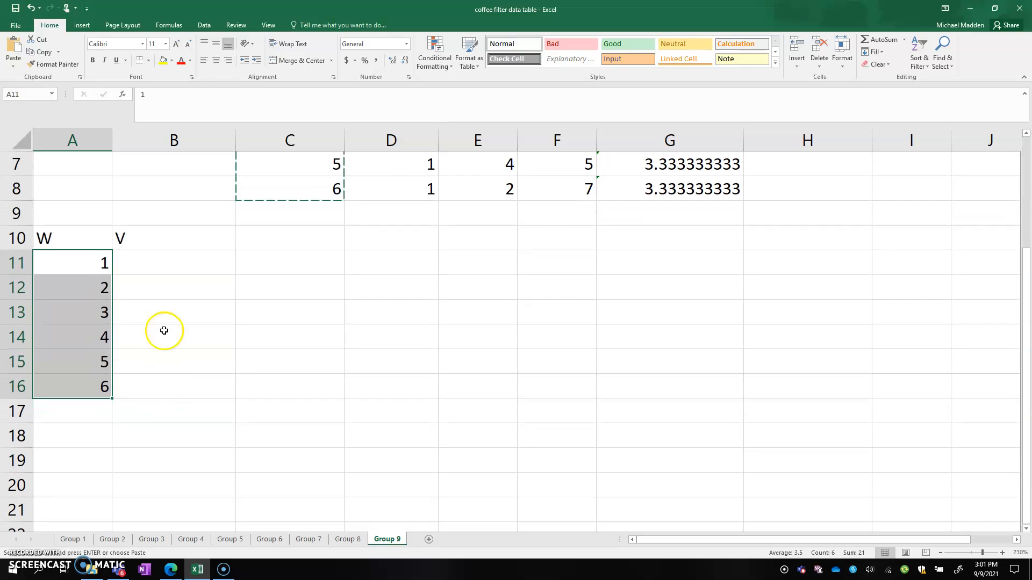
Copy the average terminal velocities in G3:G8
{"action": "scroll", "coordinate": [586, 278], "scroll_direction": "up", "scroll_amount": 2}
{"action": "left_click_drag", "start_coordinate": [615, 239], "coordinate": [691, 371]}
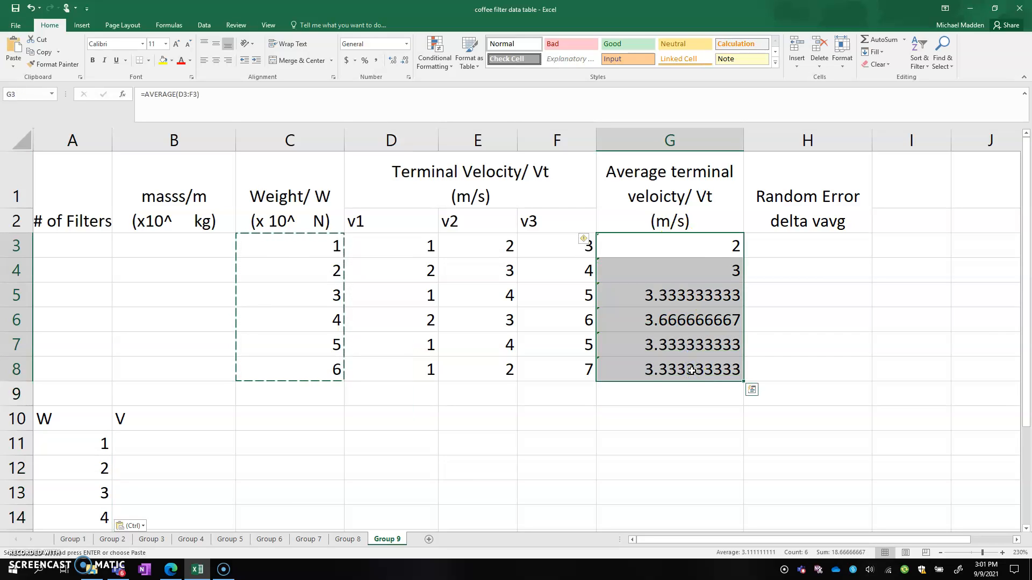
{"action": "key", "text": "ctrl+c"}
{"action": "left_click", "coordinate": [691, 370], "text": "ctrl"}
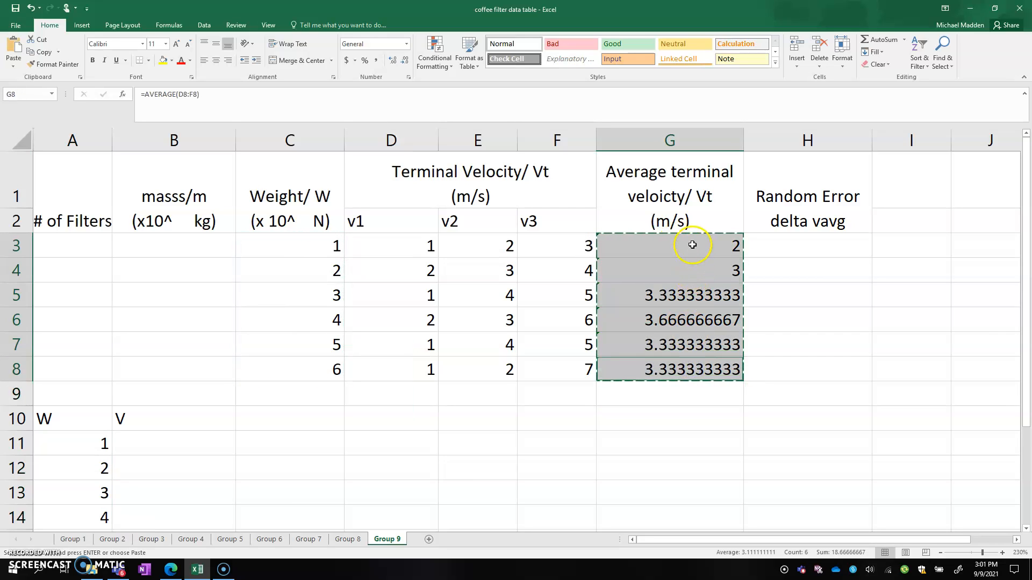
{"action": "scroll", "coordinate": [321, 380], "scroll_direction": "down", "scroll_amount": 2}
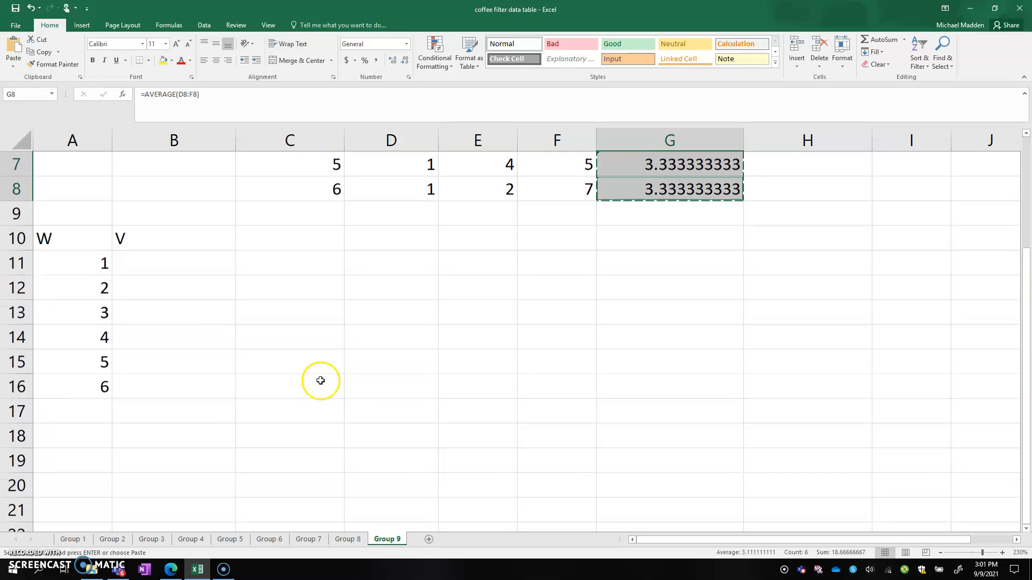
Try an ordinary paste of the copied averages at B11, and clear the pasted cells
{"action": "left_click", "coordinate": [175, 269]}
{"action": "key", "text": "ctrl+v"}
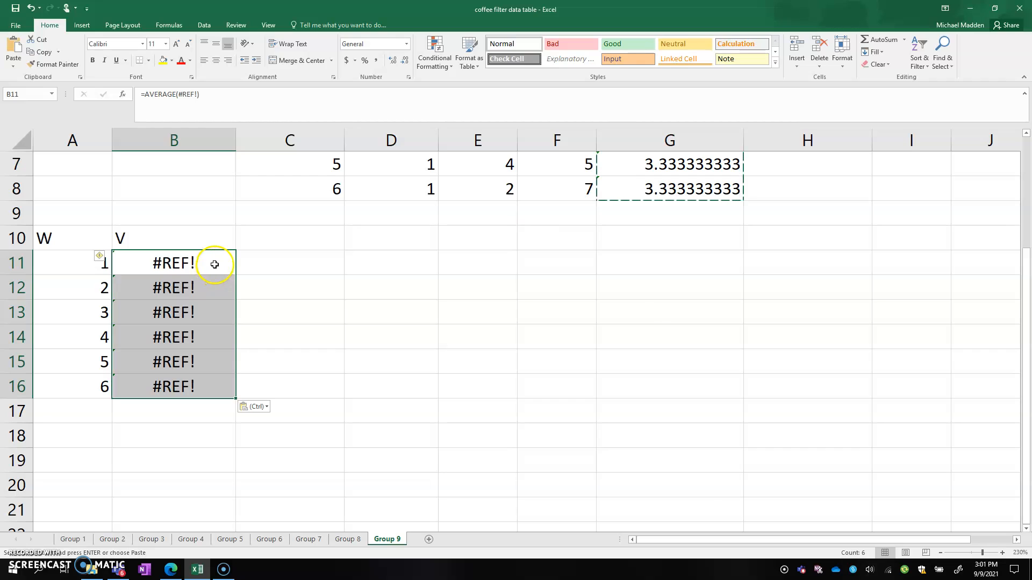
{"action": "key", "text": "Delete"}
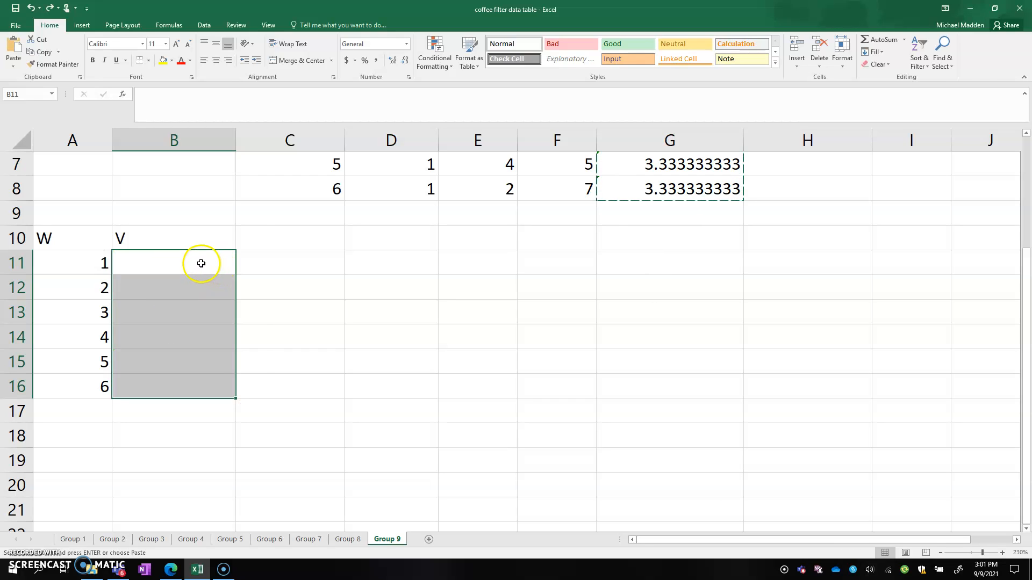
Paste the copied average velocities as values only into the V column, starting at B11
{"action": "left_click", "coordinate": [201, 262]}
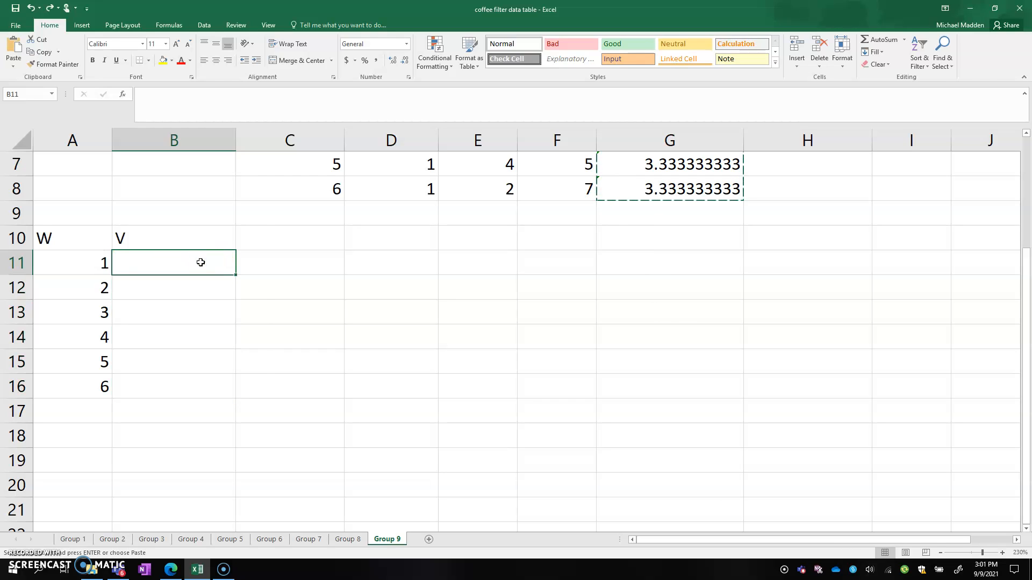
{"action": "right_click", "coordinate": [200, 263]}
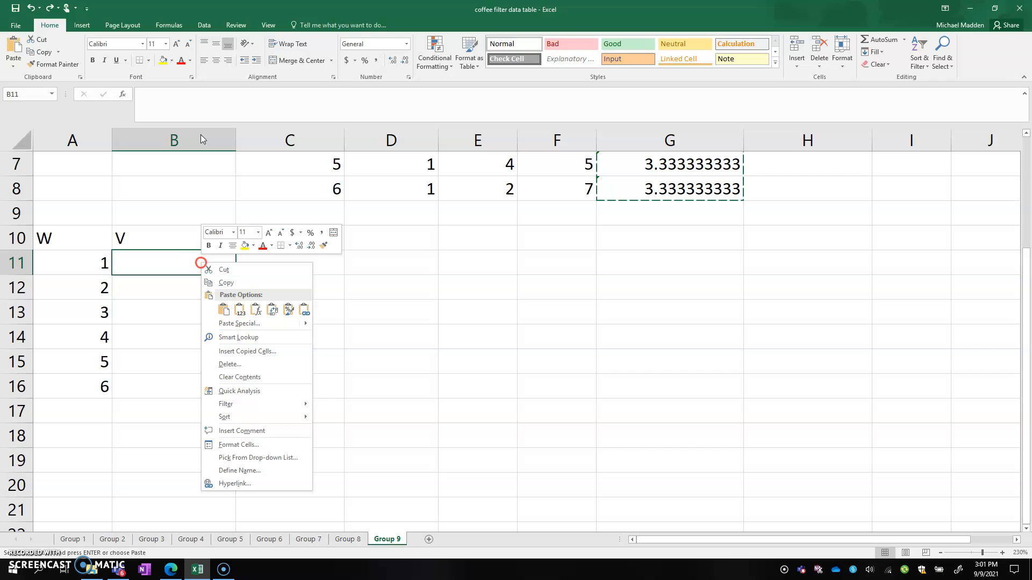
{"action": "left_click", "coordinate": [228, 312]}
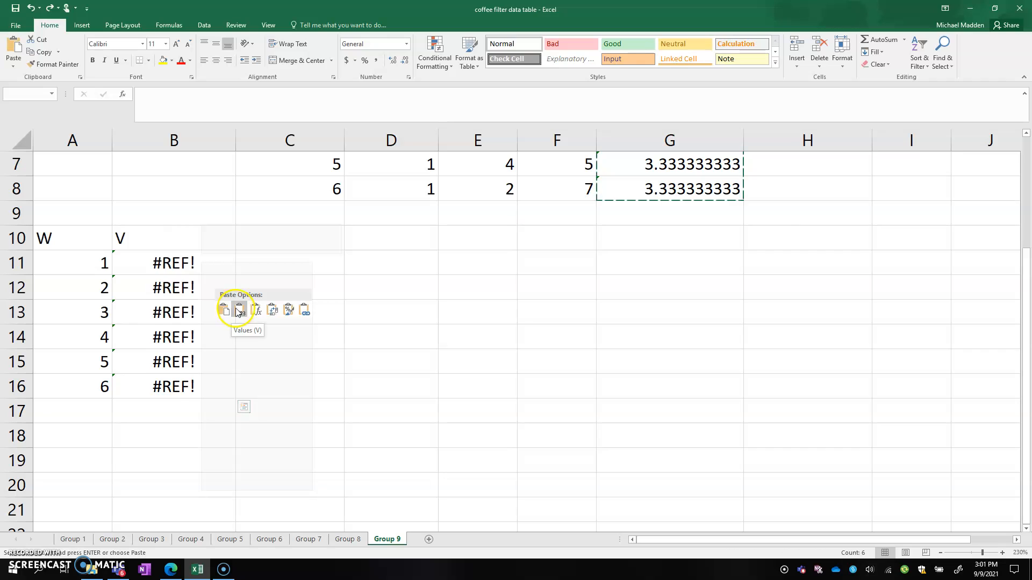
{"action": "left_click", "coordinate": [240, 312]}
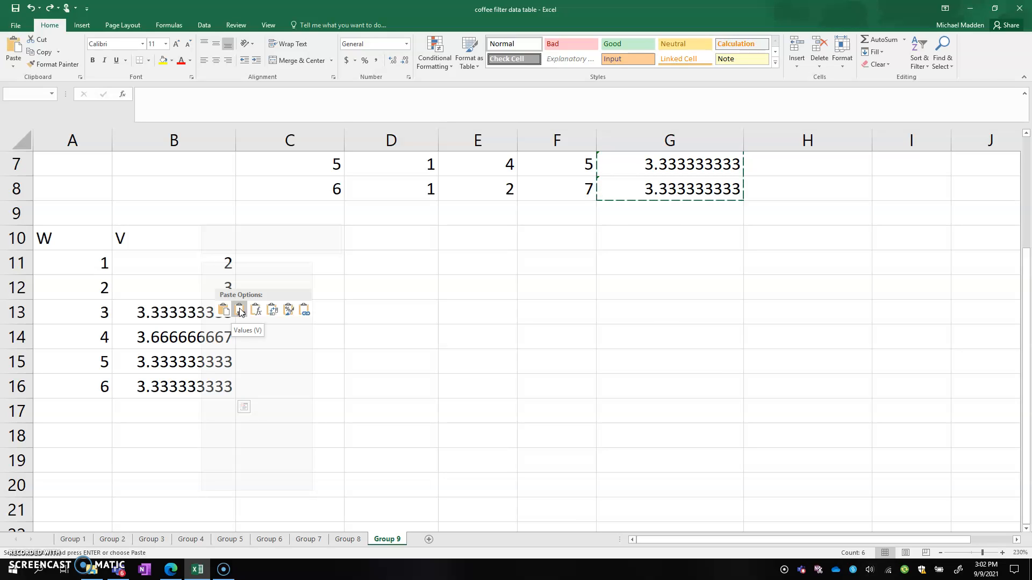
{"action": "left_click", "coordinate": [240, 311]}
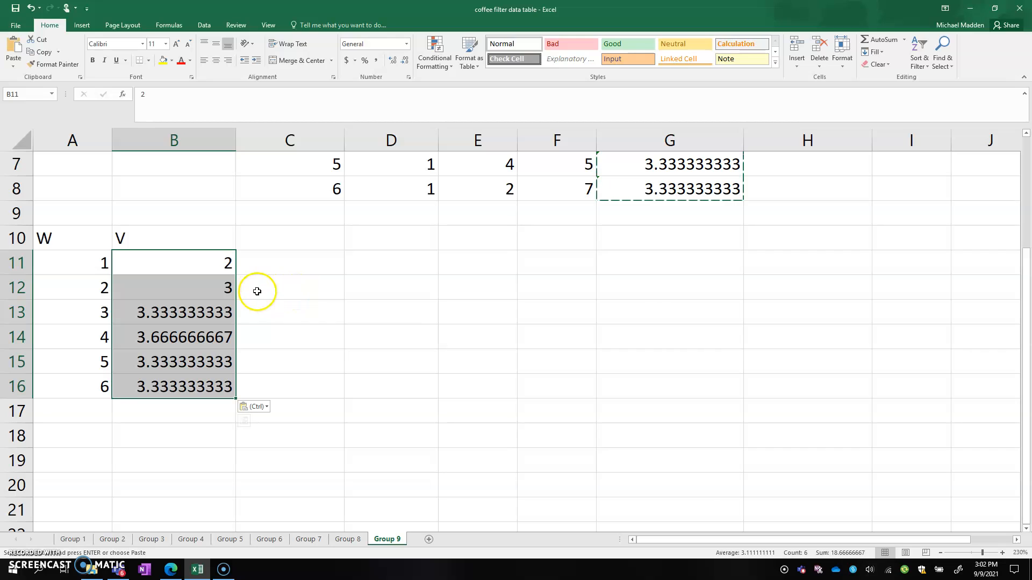
Label the new table's columns with x in A9 above W and y in B9 above V
{"action": "left_click", "coordinate": [72, 210]}
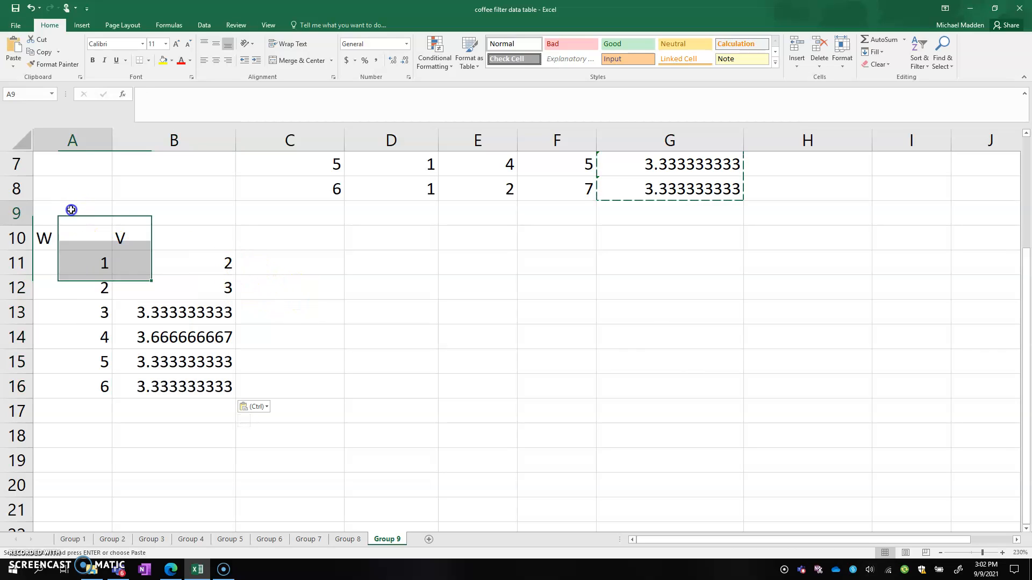
{"action": "type", "text": "x"}
{"action": "left_click", "coordinate": [148, 211]}
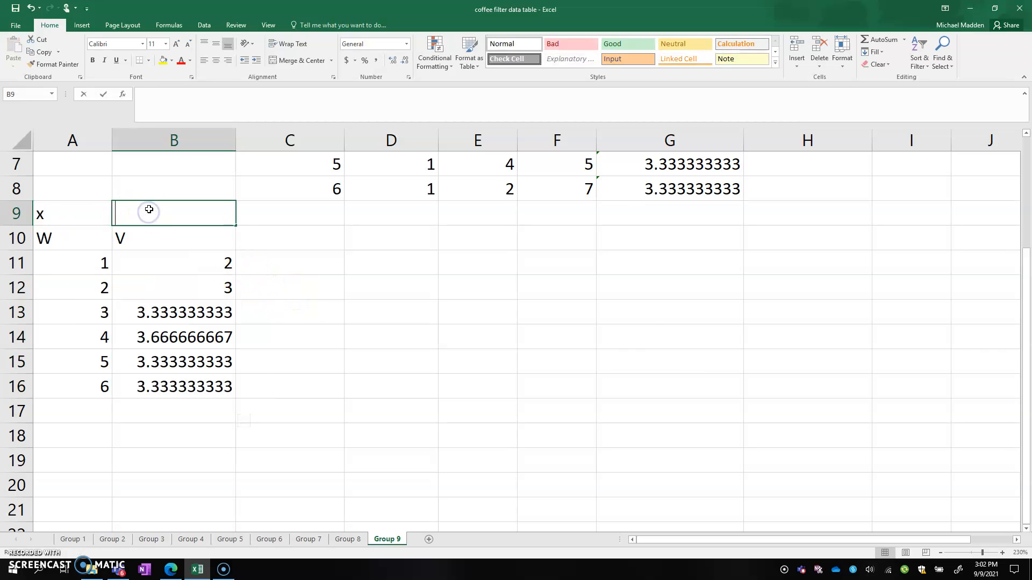
{"action": "type", "text": "y"}
{"action": "key", "text": "Return"}
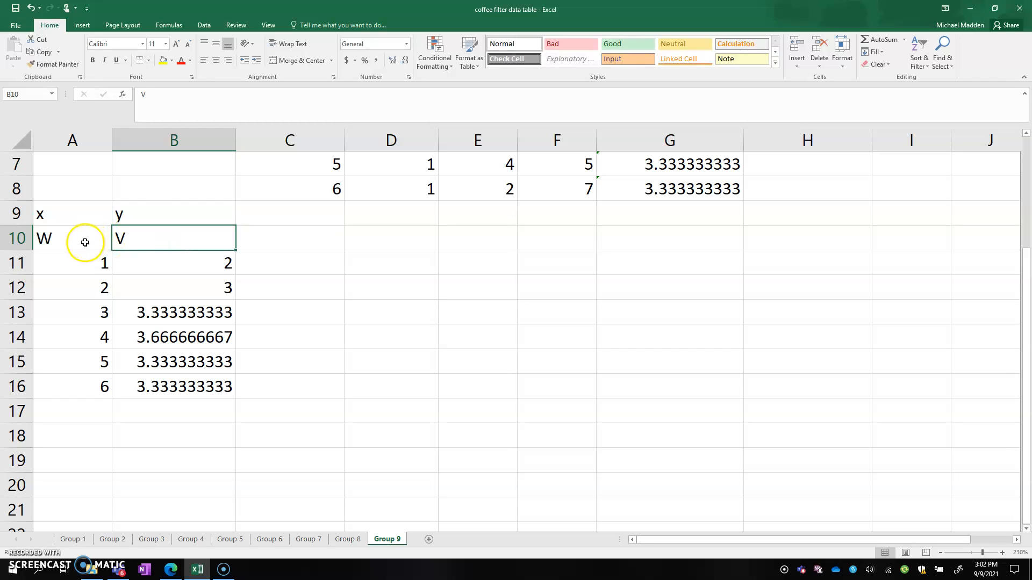
Insert a markers-only scatter chart from the W and V data in A10:B16
{"action": "left_click_drag", "start_coordinate": [67, 235], "coordinate": [154, 395]}
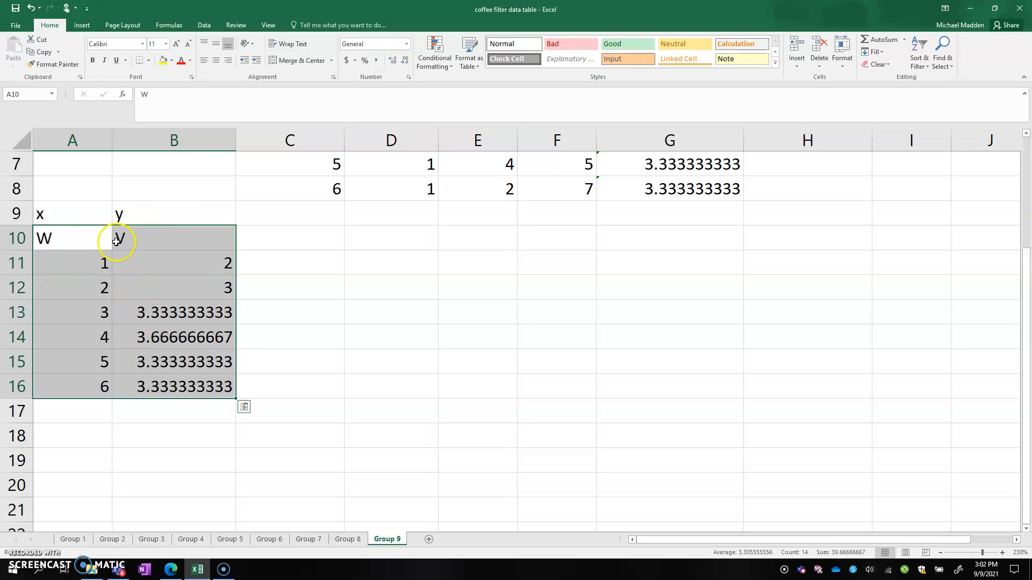
{"action": "left_click", "coordinate": [82, 26]}
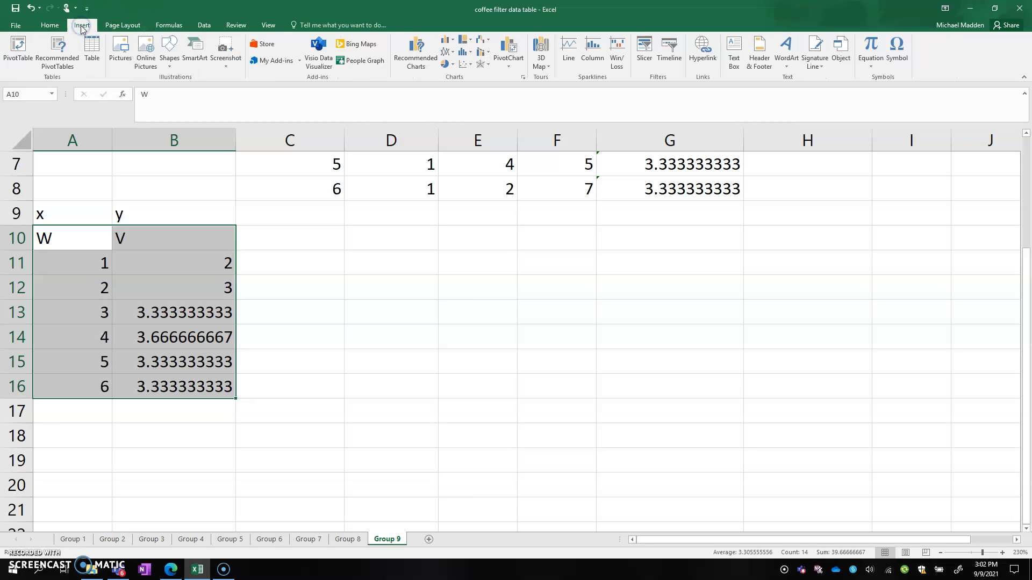
{"action": "left_click", "coordinate": [465, 66]}
{"action": "left_click", "coordinate": [471, 101]}
{"action": "scroll", "coordinate": [410, 230], "scroll_direction": "down", "scroll_amount": 2}
{"action": "scroll", "coordinate": [410, 230], "scroll_direction": "up", "scroll_amount": 2}
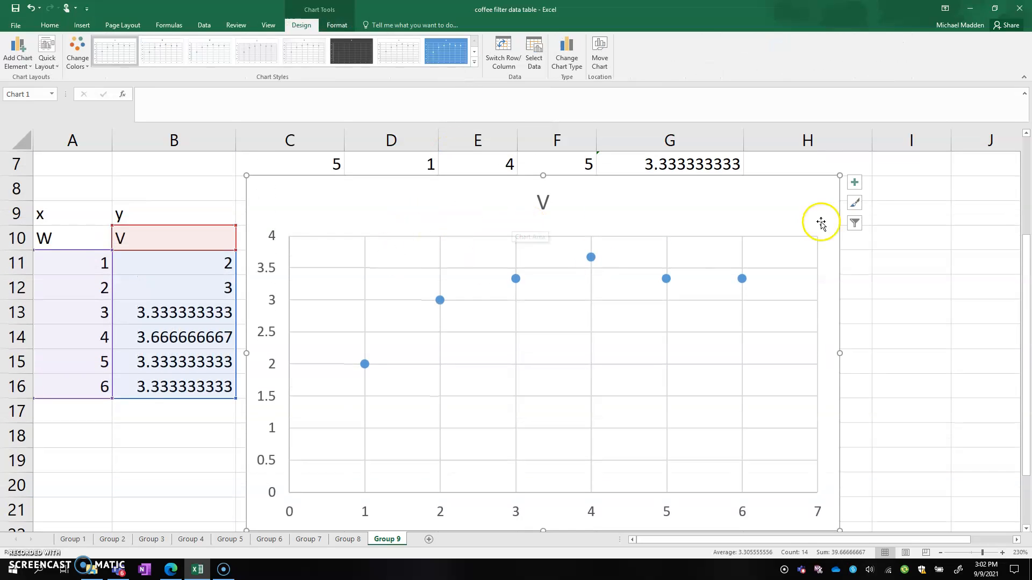
Add axis titles and a trendline to the scatter chart
{"action": "left_click", "coordinate": [855, 183]}
{"action": "left_click", "coordinate": [858, 208]}
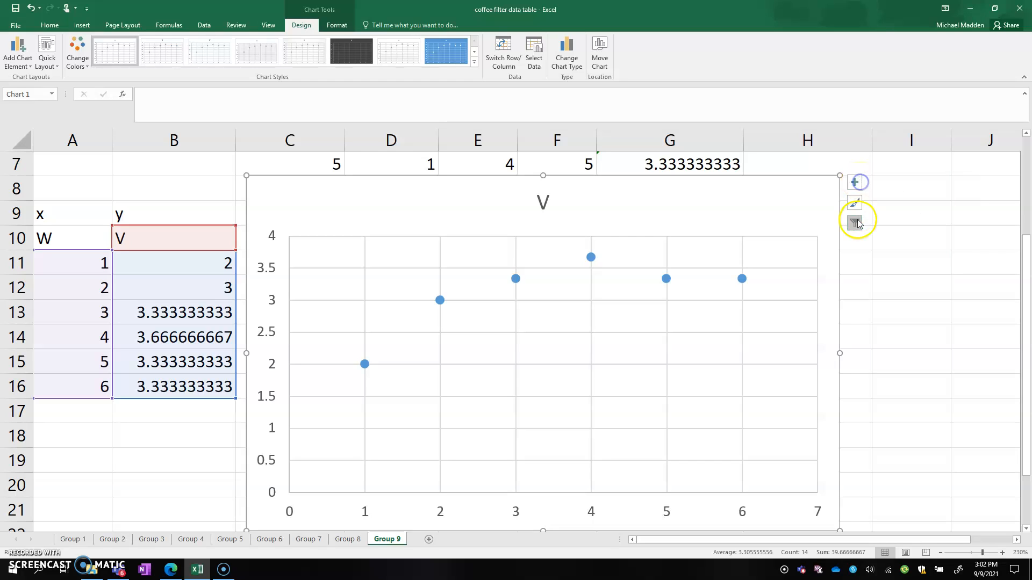
{"action": "left_click", "coordinate": [858, 209]}
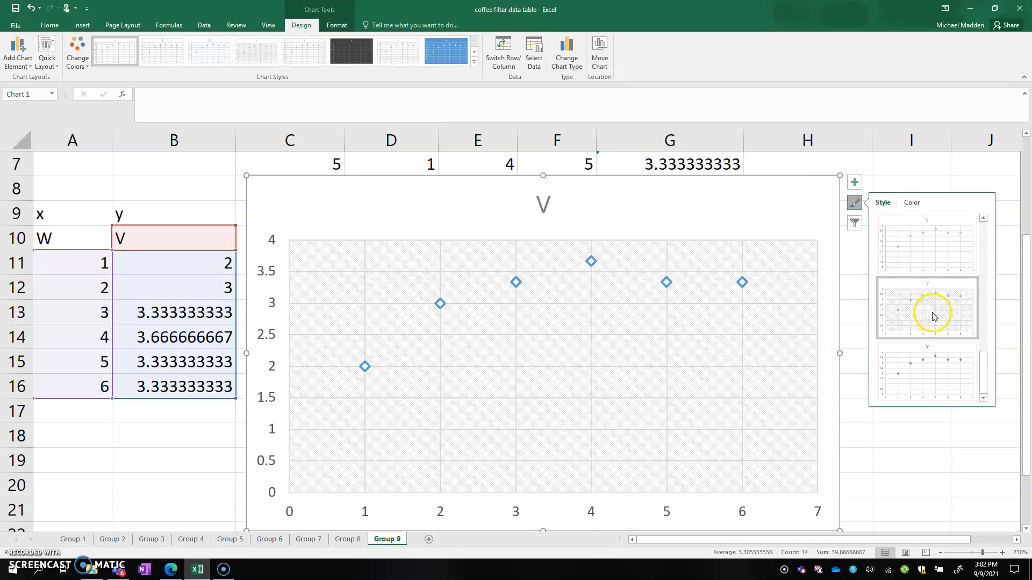
{"action": "left_click", "coordinate": [855, 182]}
{"action": "left_click", "coordinate": [881, 203]}
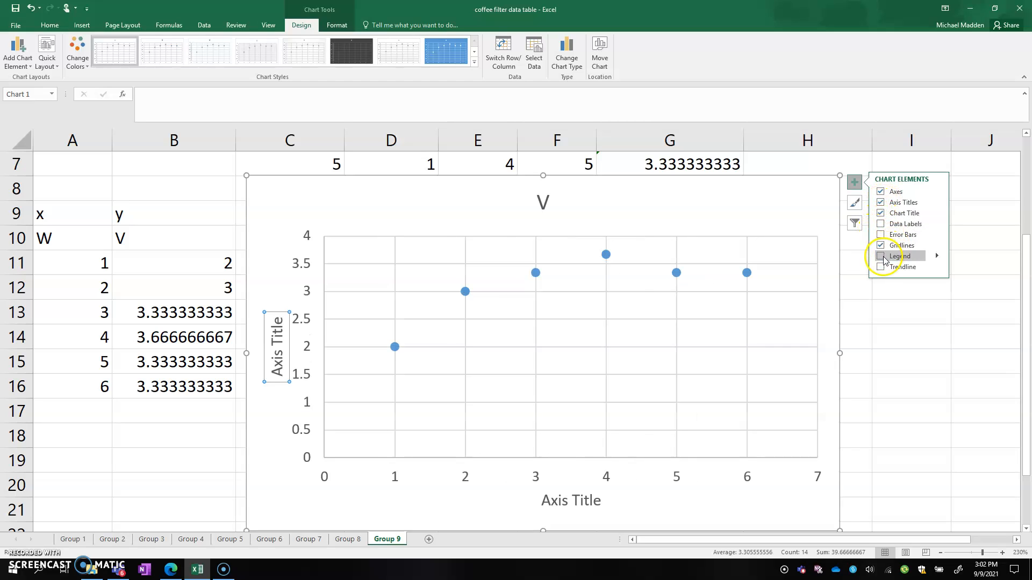
{"action": "left_click", "coordinate": [881, 267]}
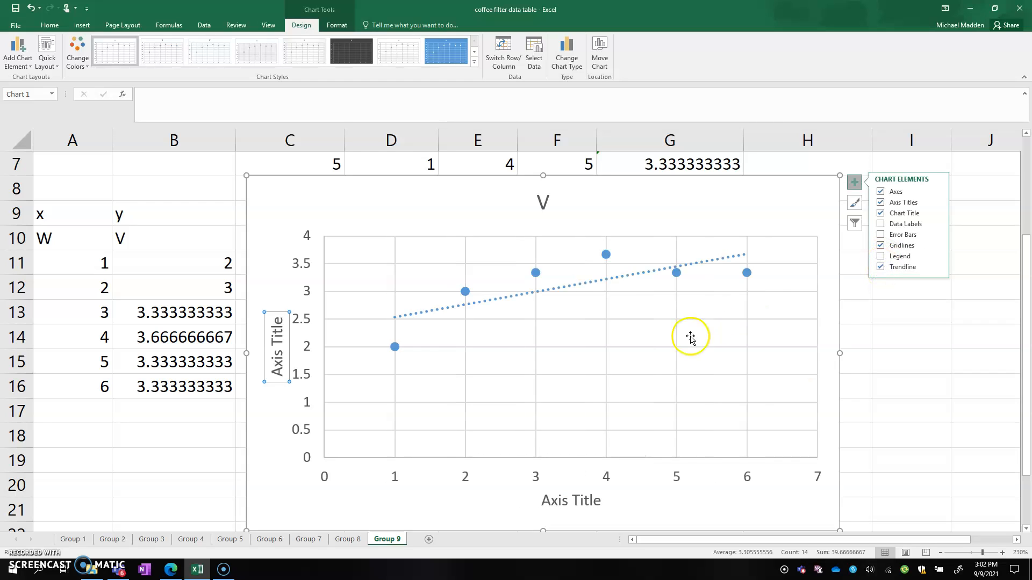
Replace the chart's horizontal axis title with "Weight/W (N)"
{"action": "left_click", "coordinate": [567, 503]}
{"action": "left_click_drag", "start_coordinate": [598, 502], "coordinate": [532, 497]}
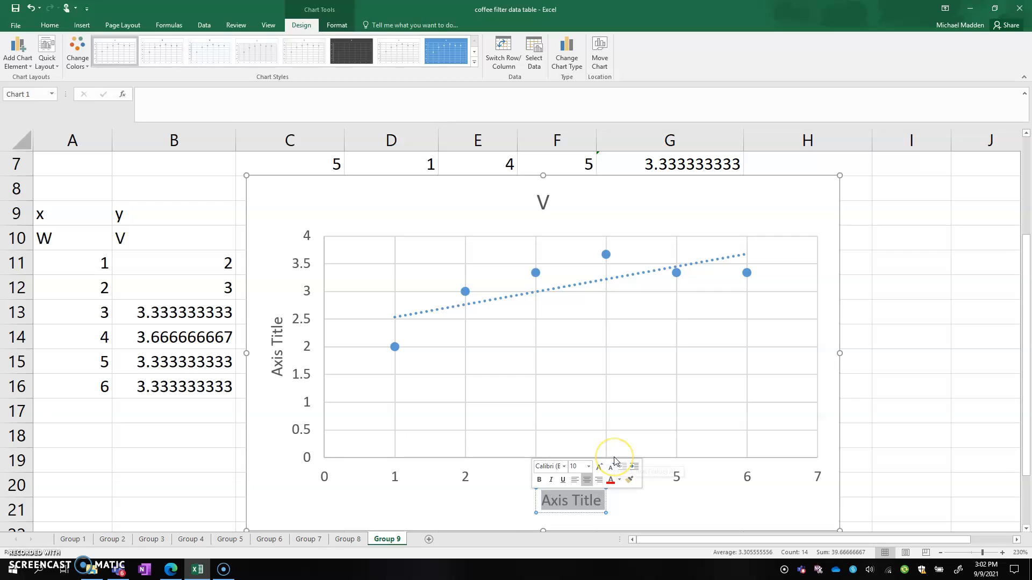
{"action": "type", "text": "V"}
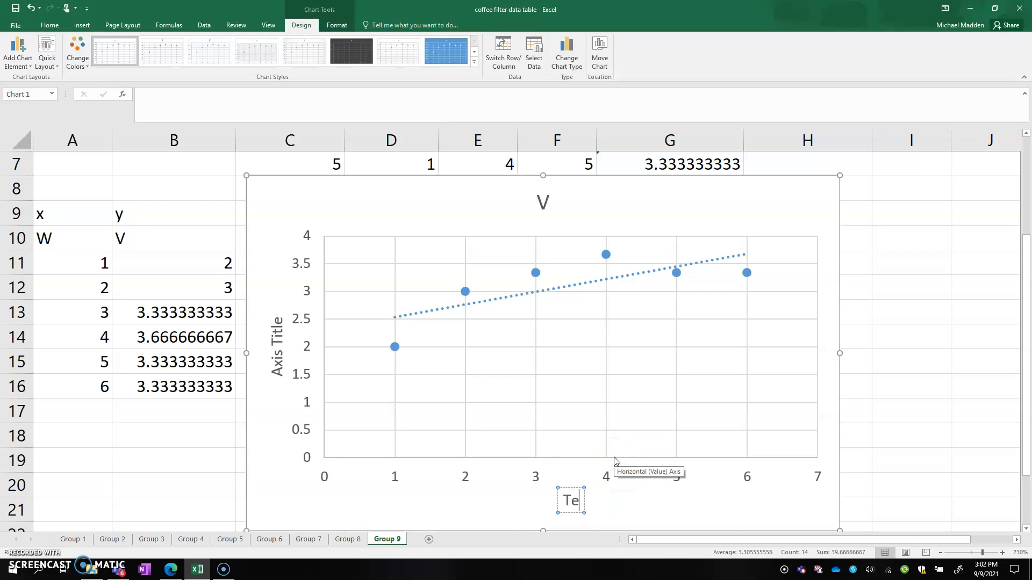
{"action": "type", "text": "Velocity"}
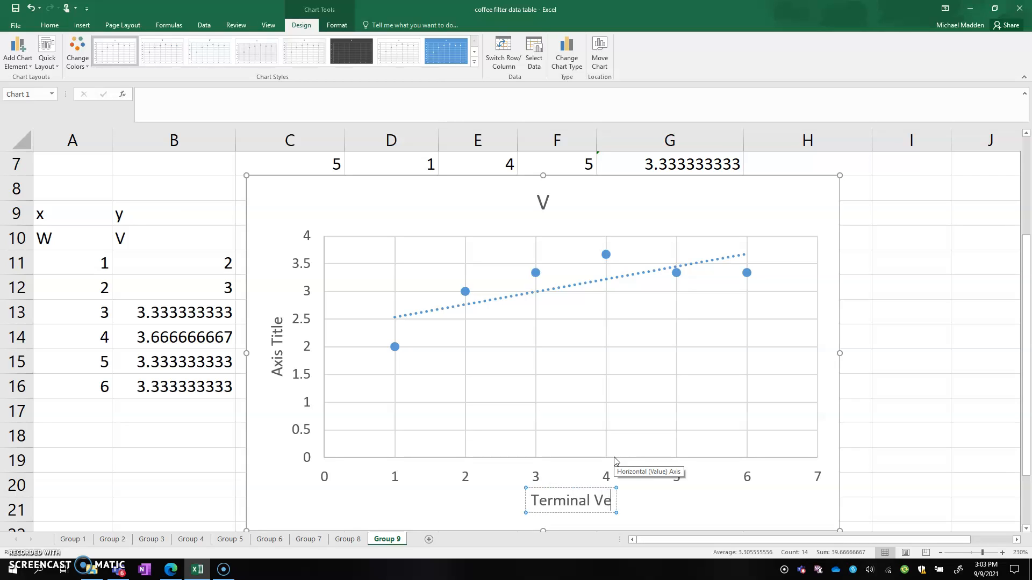
{"action": "key", "text": "BackSpace"}
{"action": "key", "text": "BackSpace"}
{"action": "key", "text": "BackSpace"}
{"action": "key", "text": "BackSpace"}
{"action": "key", "text": "BackSpace"}
{"action": "key", "text": "BackSpace"}
{"action": "key", "text": "BackSpace"}
{"action": "key", "text": "BackSpace"}
{"action": "key", "text": "BackSpace"}
{"action": "key", "text": "BackSpace"}
{"action": "key", "text": "BackSpace"}
{"action": "key", "text": "BackSpace"}
{"action": "key", "text": "BackSpace"}
{"action": "key", "text": "BackSpace"}
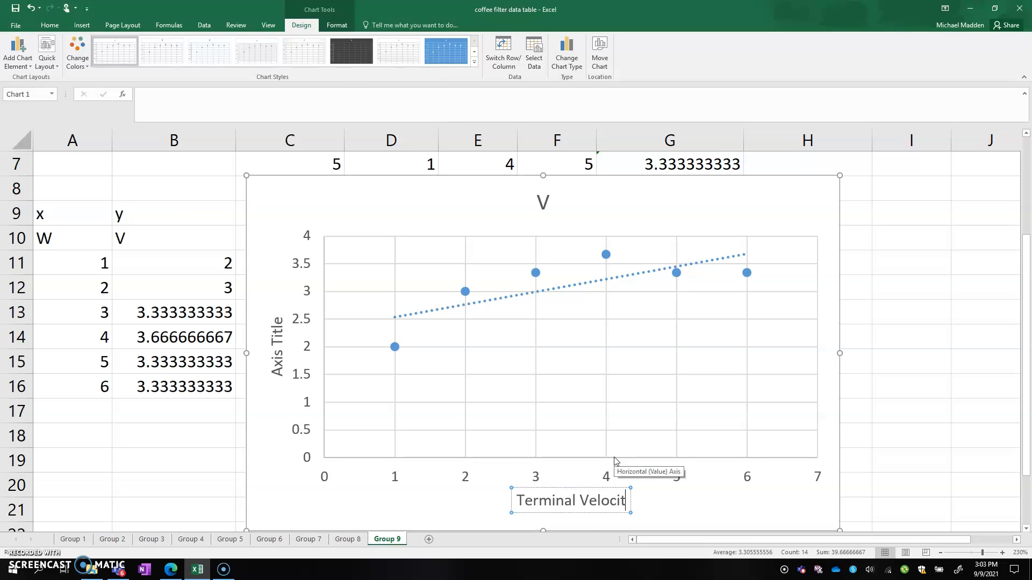
{"action": "key", "text": "BackSpace"}
{"action": "key", "text": "BackSpace"}
{"action": "type", "text": "Wrig"}
{"action": "key", "text": "BackSpace"}
{"action": "key", "text": "BackSpace"}
{"action": "key", "text": "BackSpace"}
{"action": "type", "text": "e"}
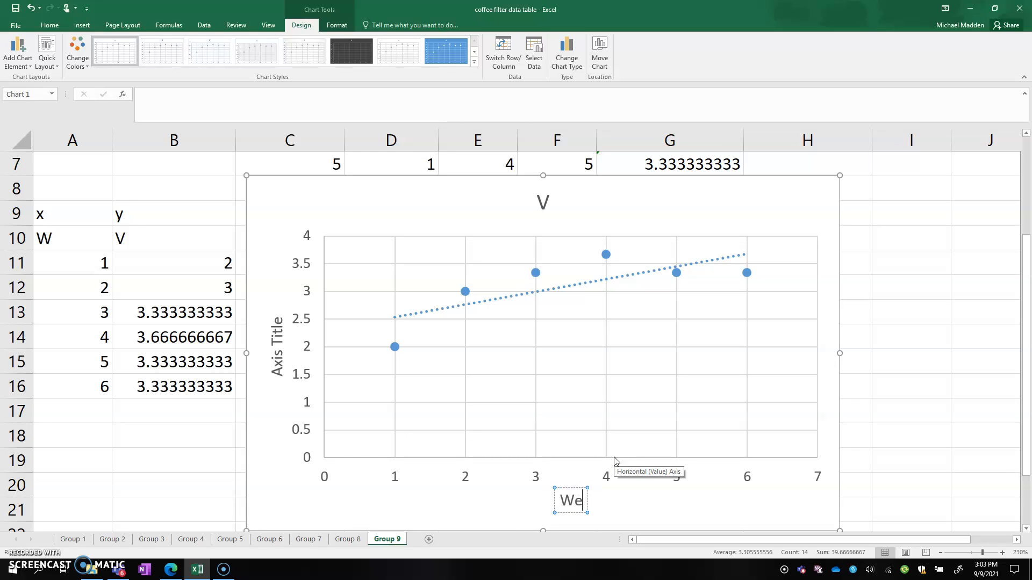
{"action": "type", "text": "ight/W"}
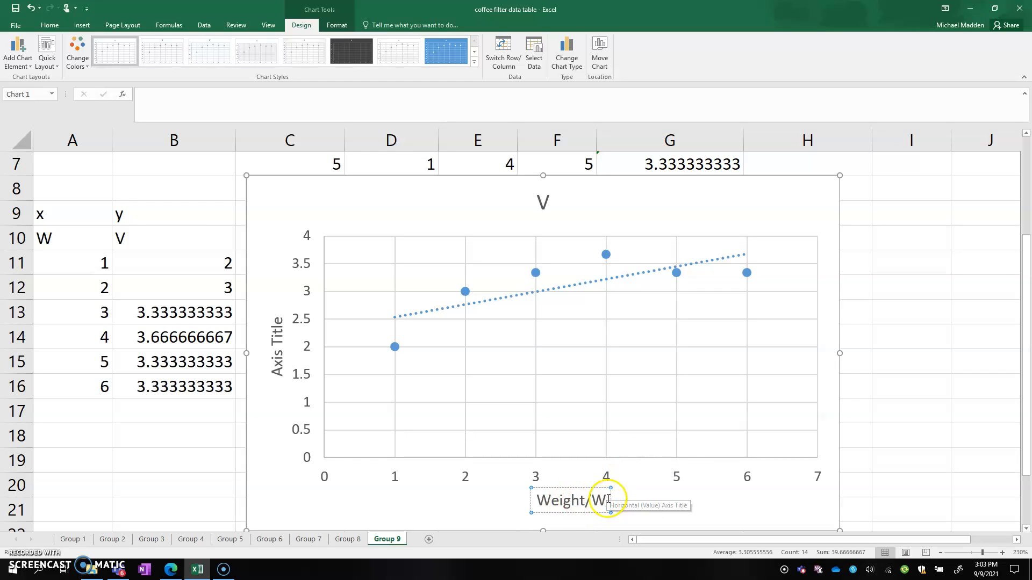
{"action": "type", "text": " (N)"}
Replace the chart's vertical axis title with "Terminal Velocity / Vt (m/s)" and close the axis title formatting options
{"action": "double_click", "coordinate": [276, 352]}
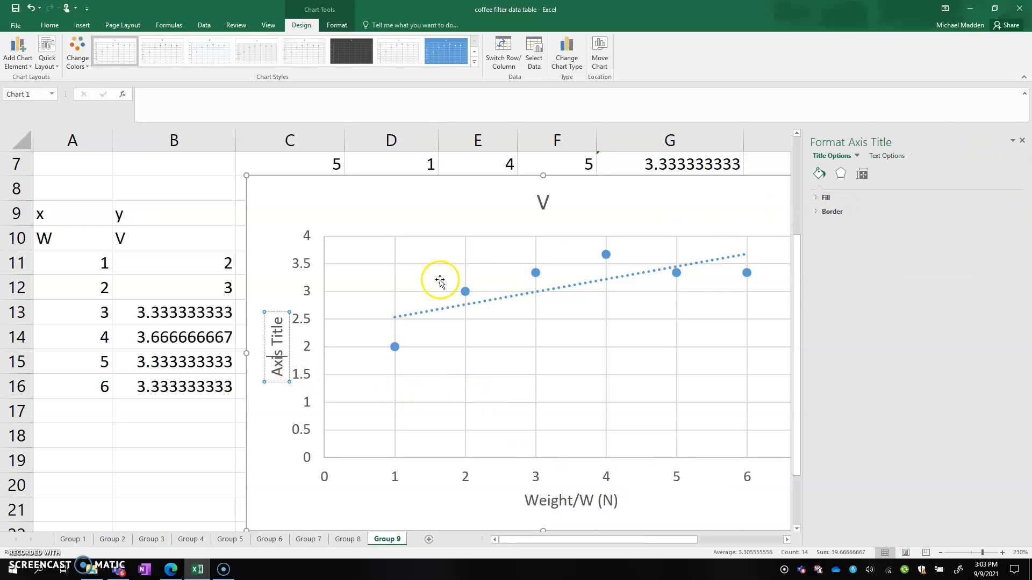
{"action": "left_click_drag", "start_coordinate": [278, 316], "coordinate": [279, 377]}
{"action": "key", "text": "Delete"}
{"action": "type", "text": "Terminal Velocity"}
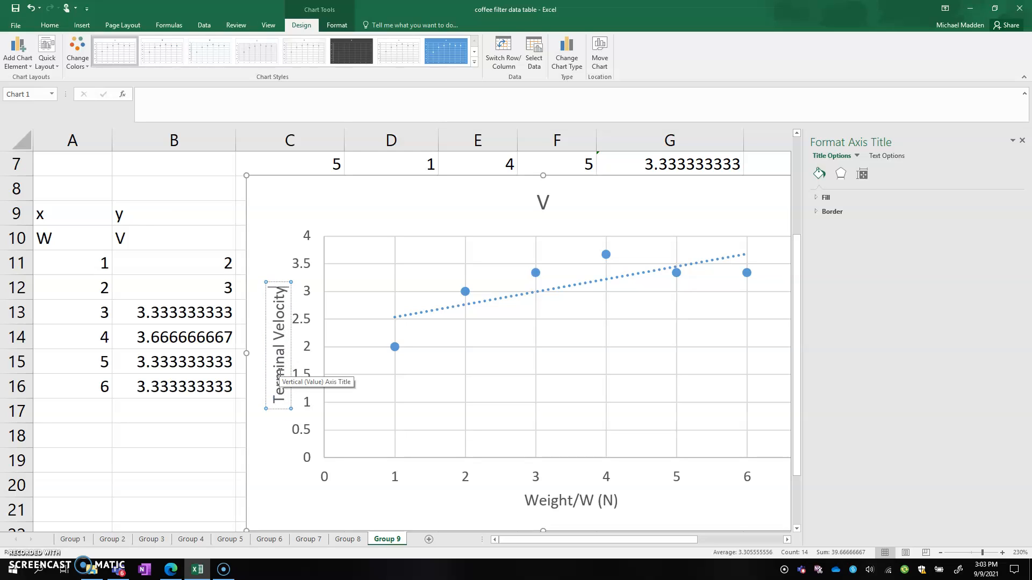
{"action": "type", "text": " /"}
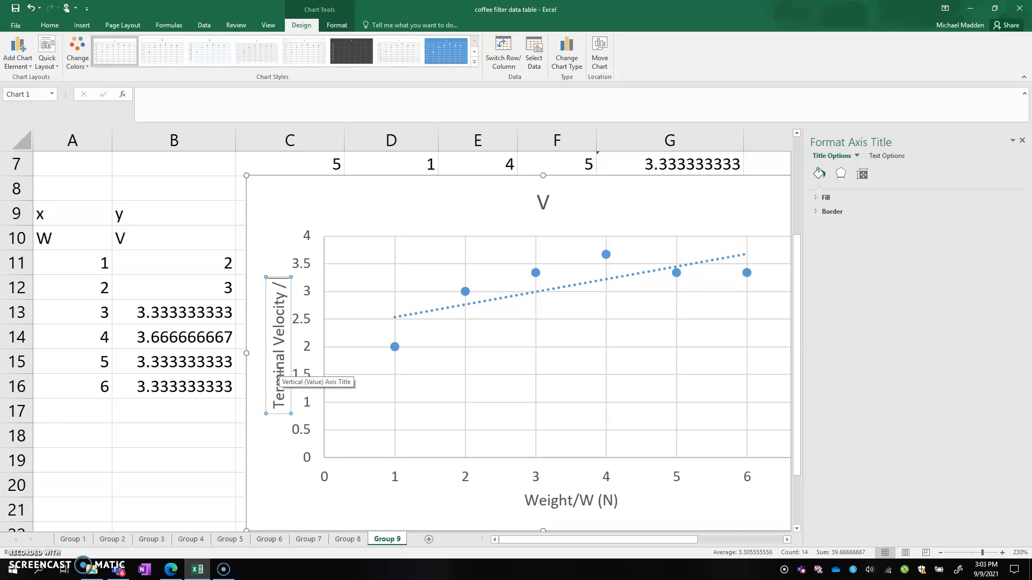
{"action": "type", "text": " Vt (M/s)"}
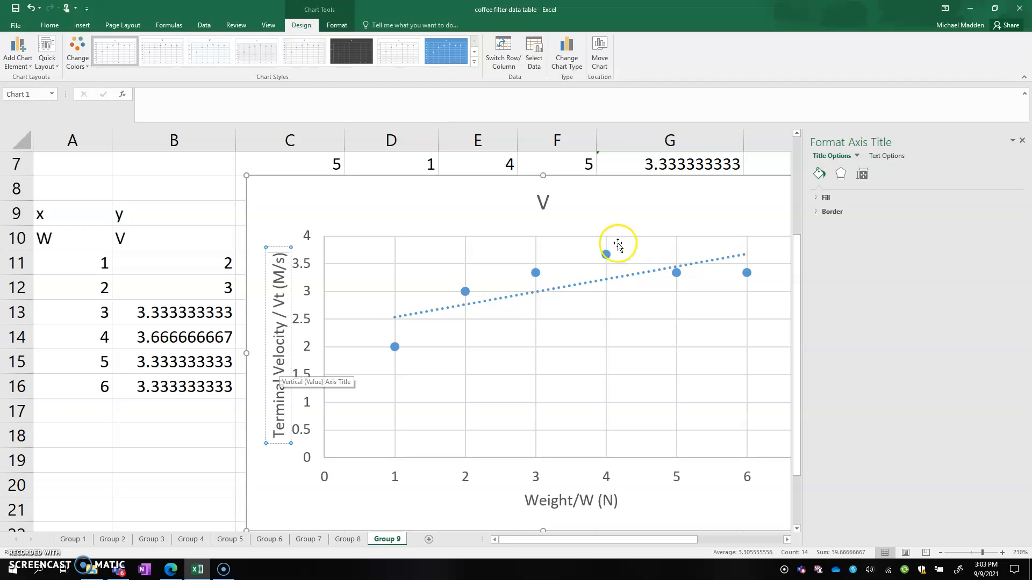
{"action": "key", "text": "BackSpace"}
{"action": "type", "text": "m"}
{"action": "scroll", "coordinate": [623, 333], "scroll_direction": "down", "scroll_amount": 2}
{"action": "scroll", "coordinate": [686, 357], "scroll_direction": "up", "scroll_amount": 2}
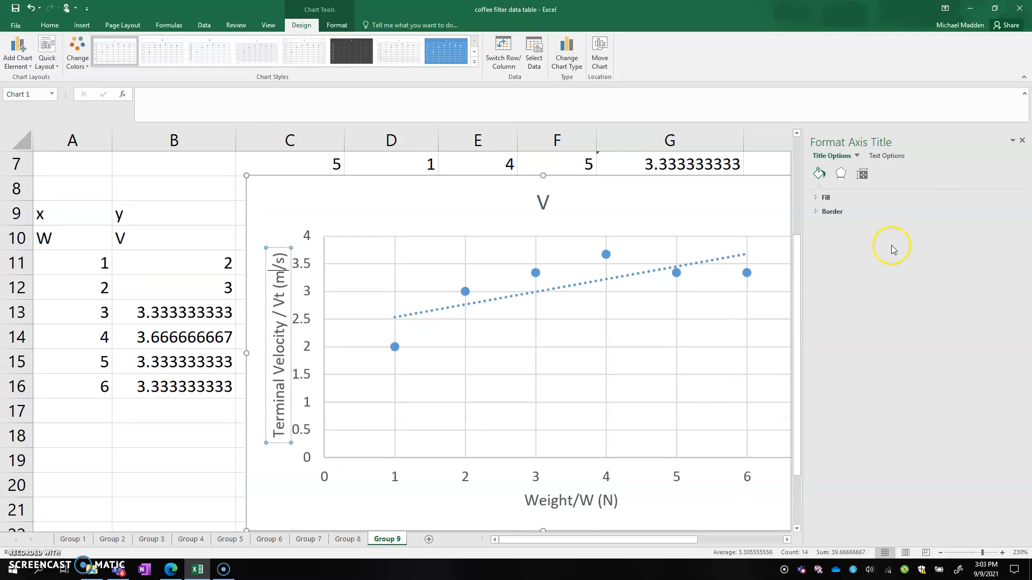
{"action": "left_click", "coordinate": [1025, 141]}
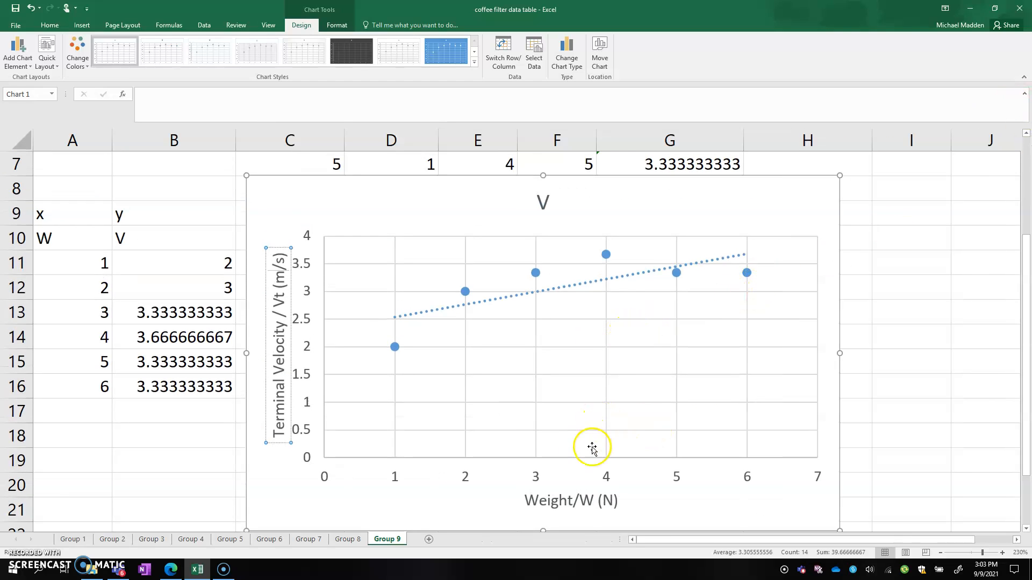